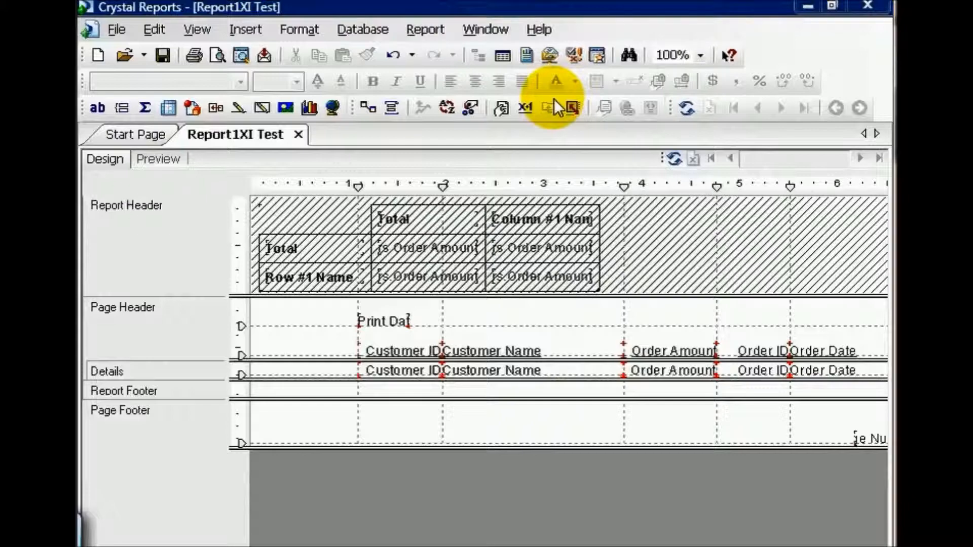
# - Create a new ODBC (RDO) connection to the CRYSTAL TRAINING data source in the Database Expert, without logon details
pyautogui.click(294, 29)
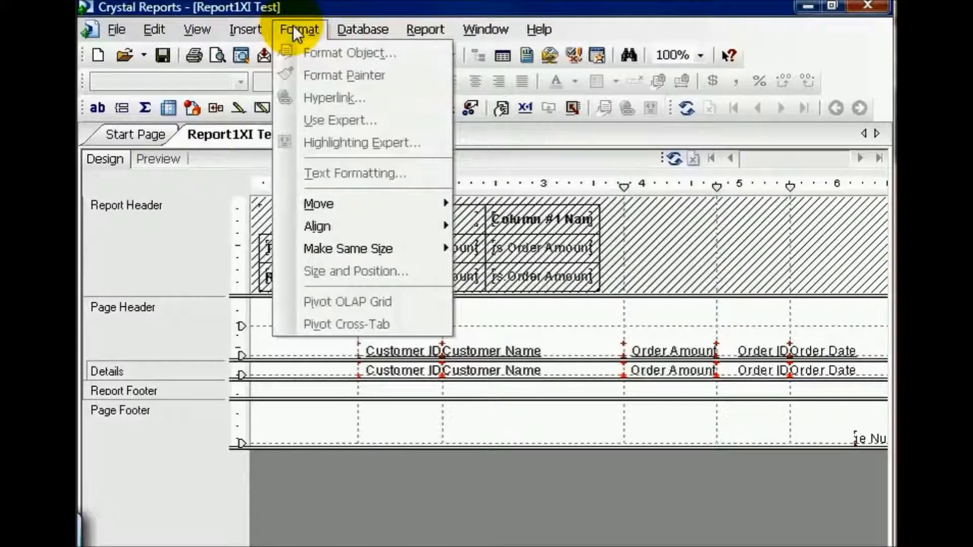
pyautogui.moveTo(360, 31)
pyautogui.click(364, 50)
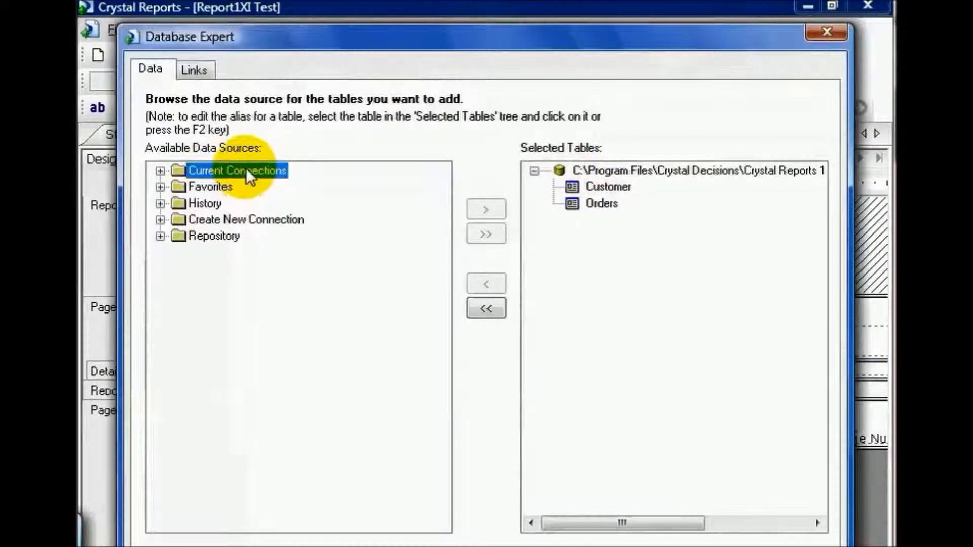
pyautogui.click(161, 219)
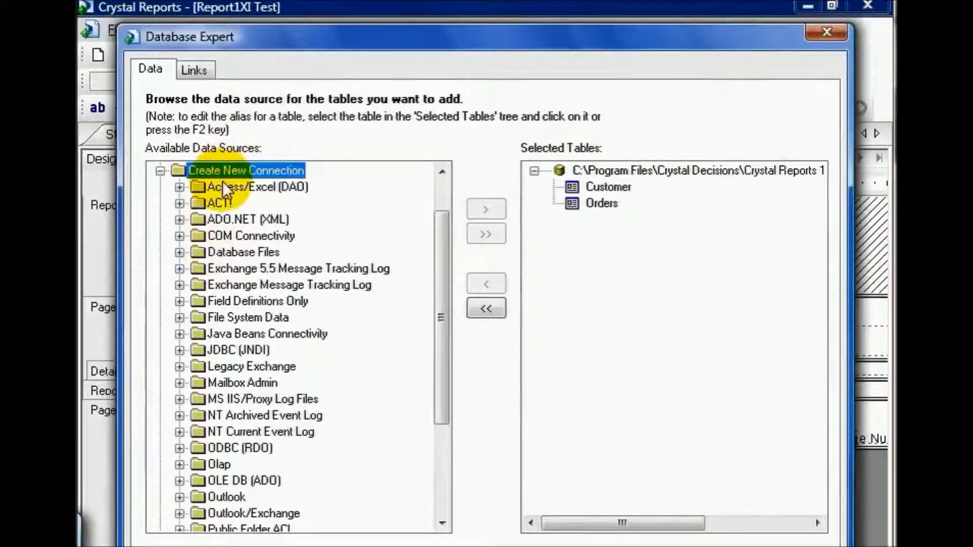
pyautogui.doubleClick(236, 447)
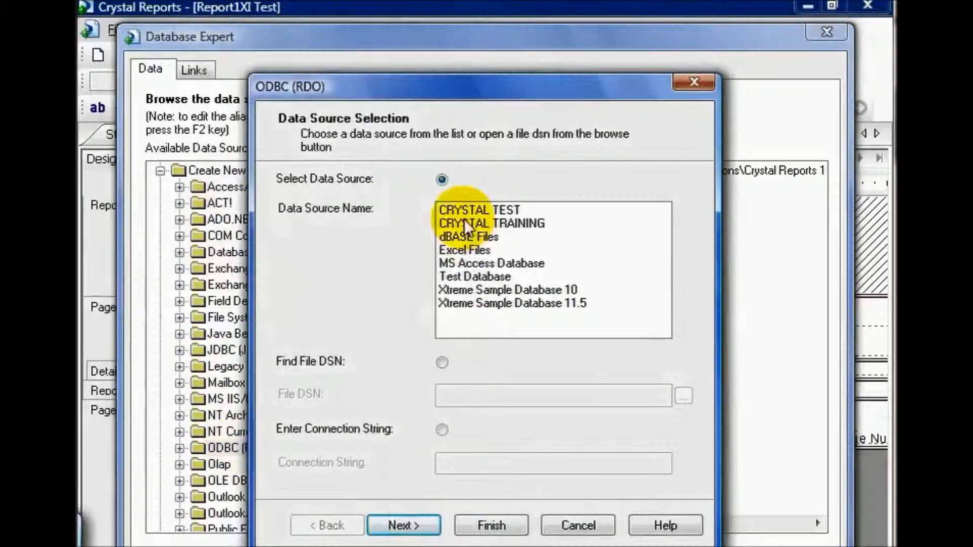
pyautogui.doubleClick(464, 221)
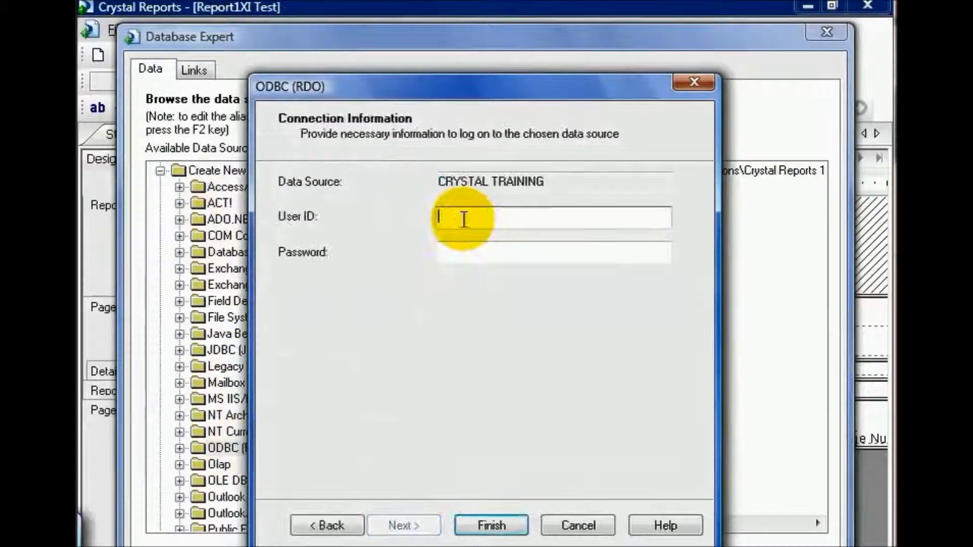
pyautogui.click(484, 524)
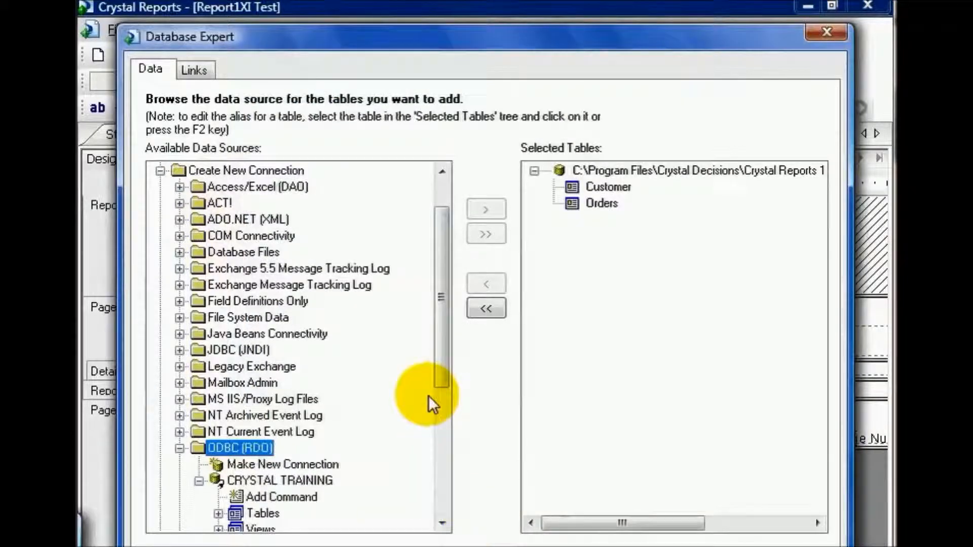
pyautogui.moveTo(444, 302); pyautogui.dragTo(438, 348)
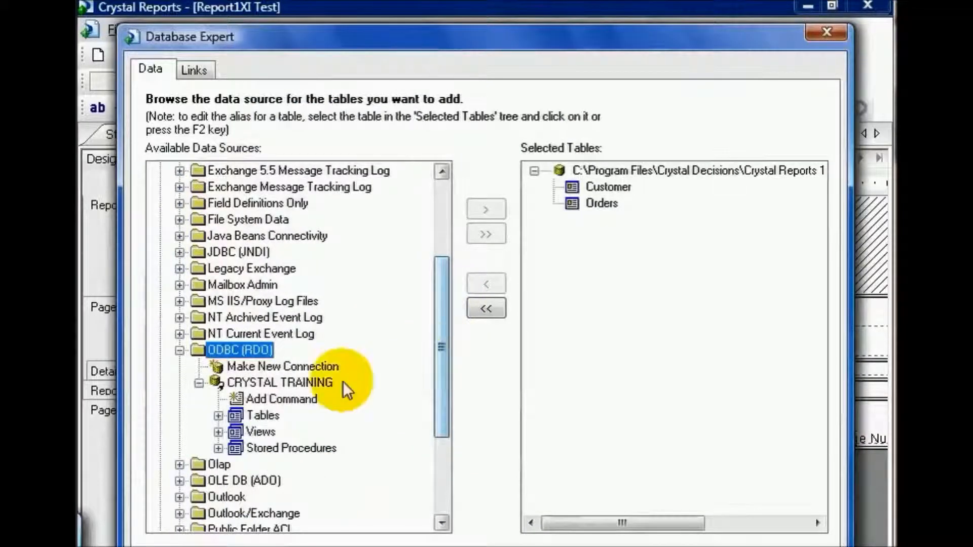
# - Check the report's selected tables and the link between Orders and Customer, and close the Database Expert
pyautogui.click(602, 201)
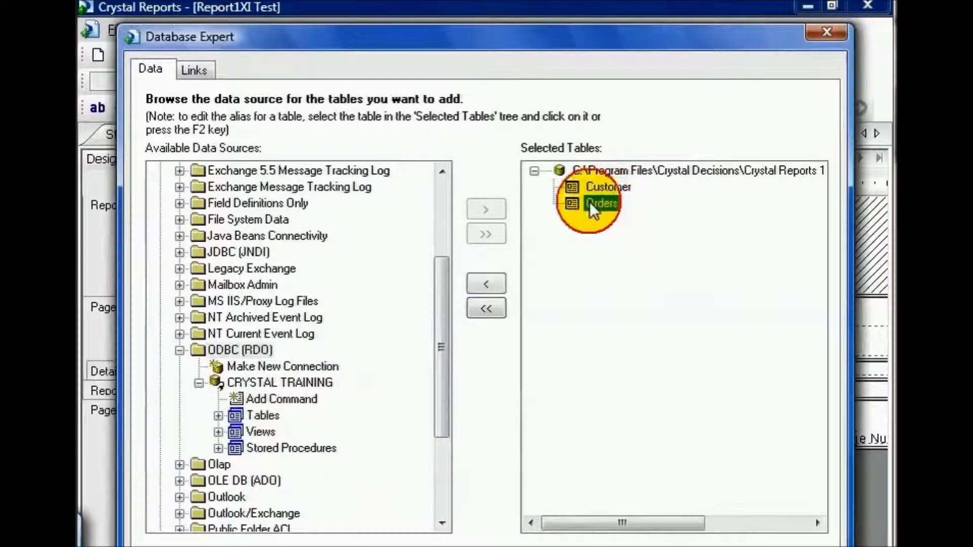
pyautogui.click(198, 70)
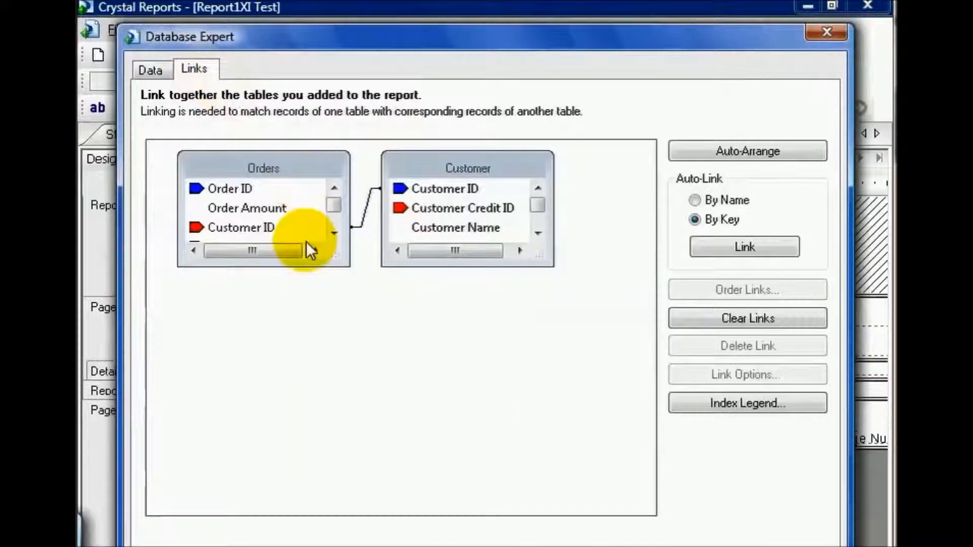
pyautogui.click(154, 66)
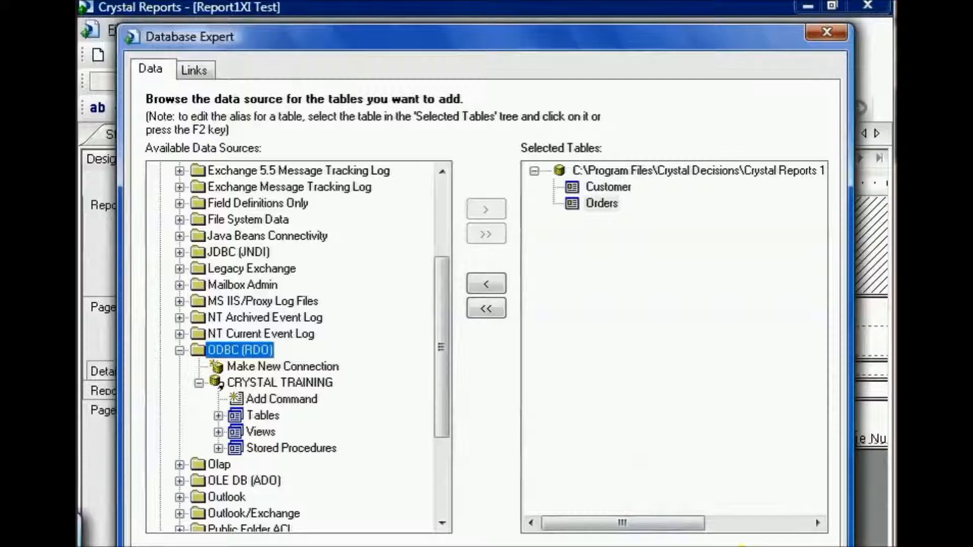
pyautogui.click(740, 545)
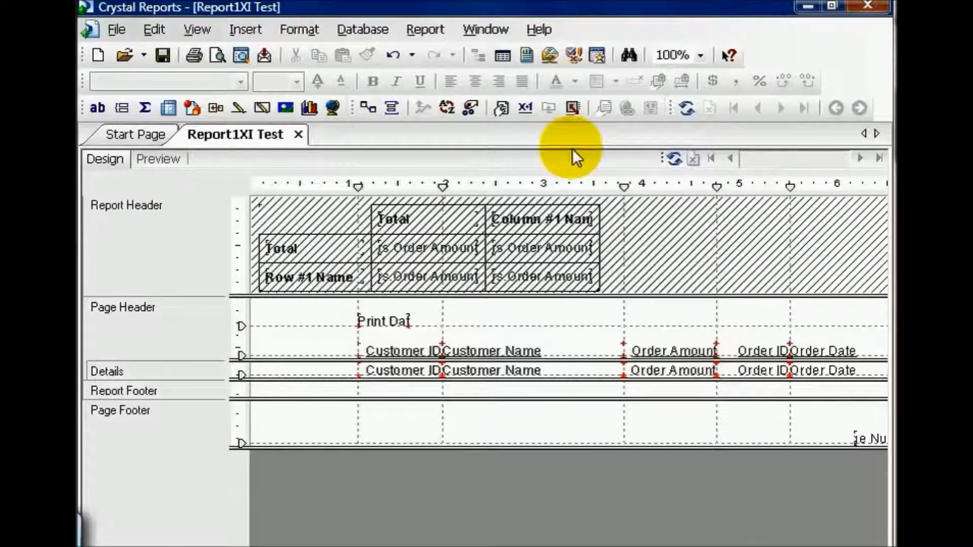
# - Add a record selection condition with the Select Expert so that Customer.Customer ID is equal to 2
pyautogui.click(471, 104)
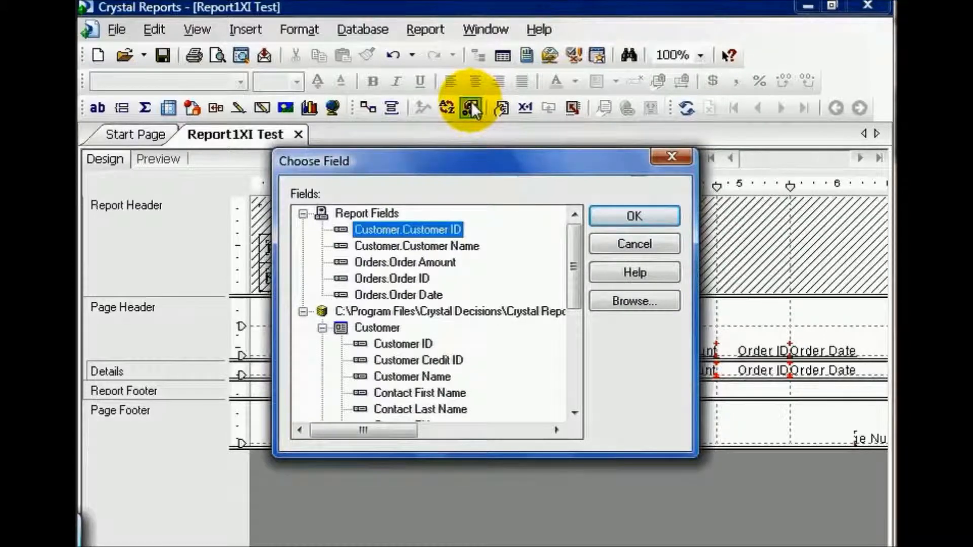
pyautogui.doubleClick(411, 230)
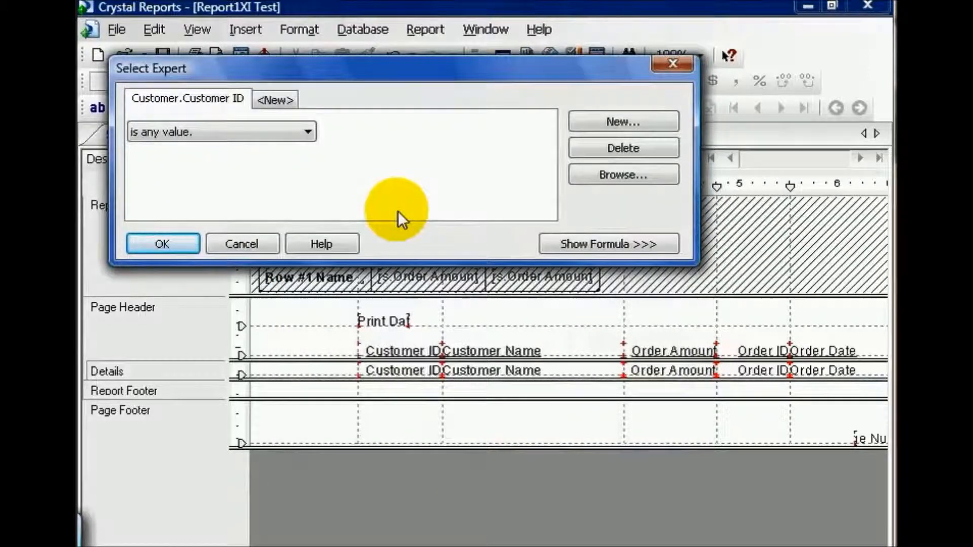
pyautogui.click(307, 132)
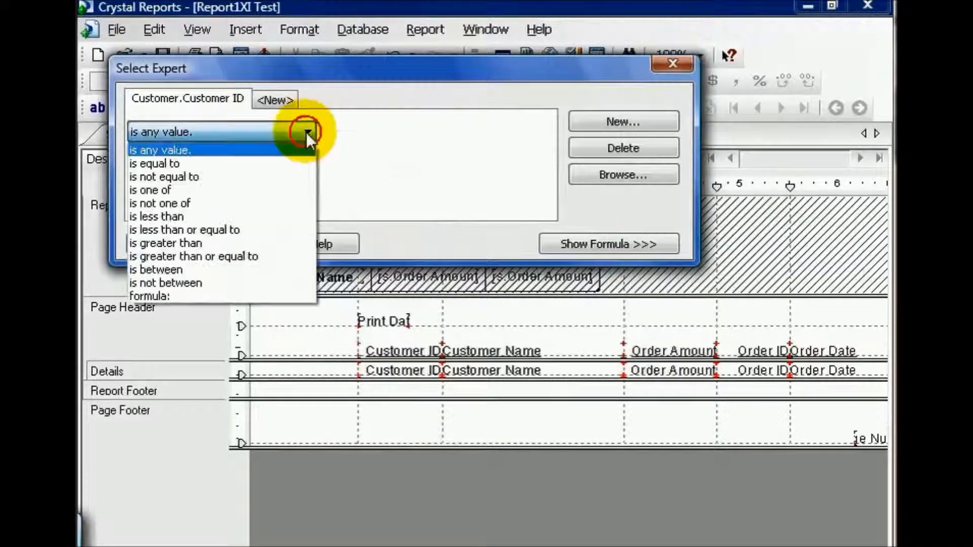
pyautogui.click(275, 165)
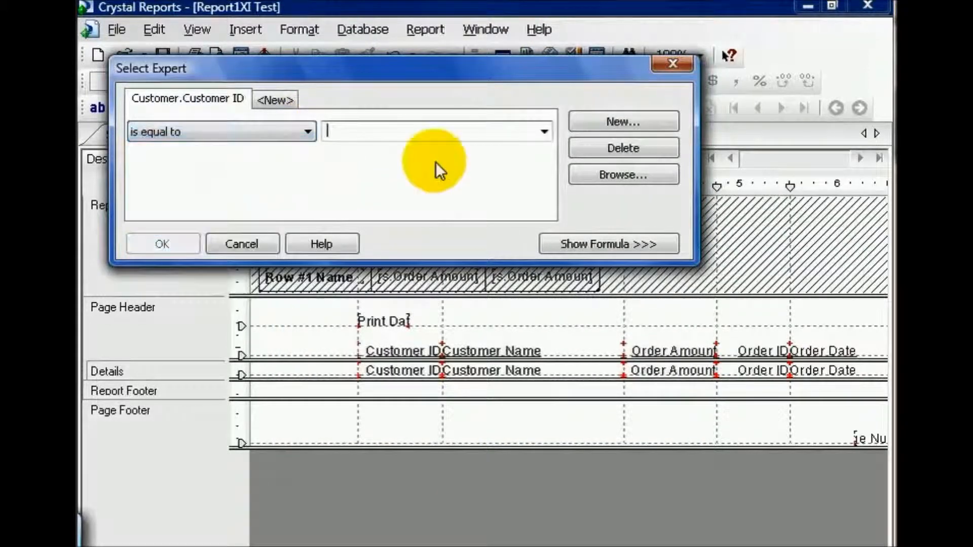
pyautogui.click(544, 132)
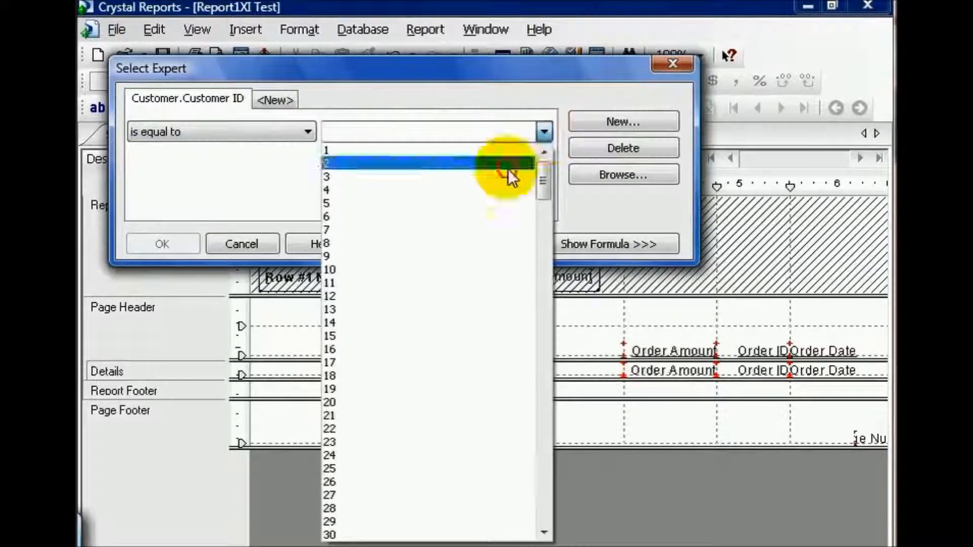
pyautogui.click(508, 164)
pyautogui.click(188, 245)
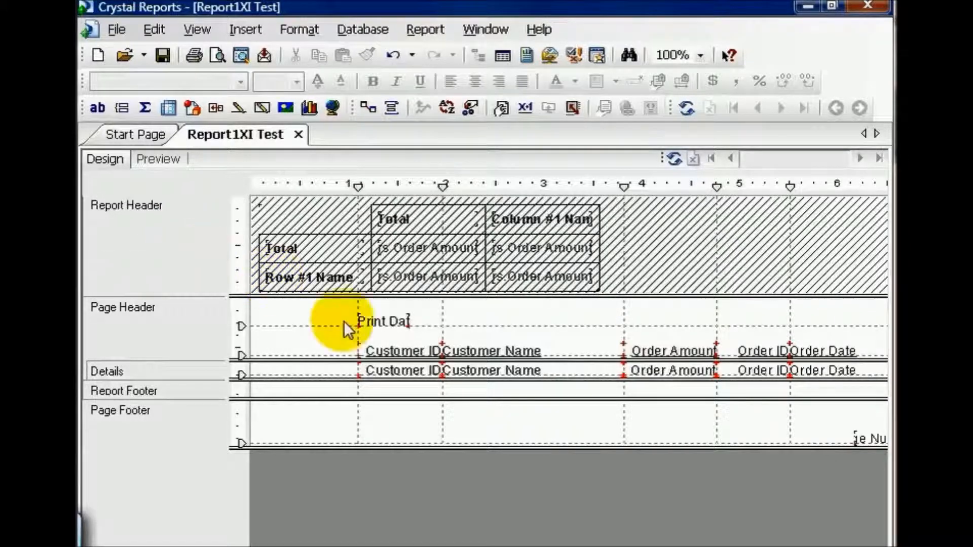
# - Open the Format Editor for the page header's Customer ID heading and review its border, font style, size and color options
pyautogui.click(382, 349)
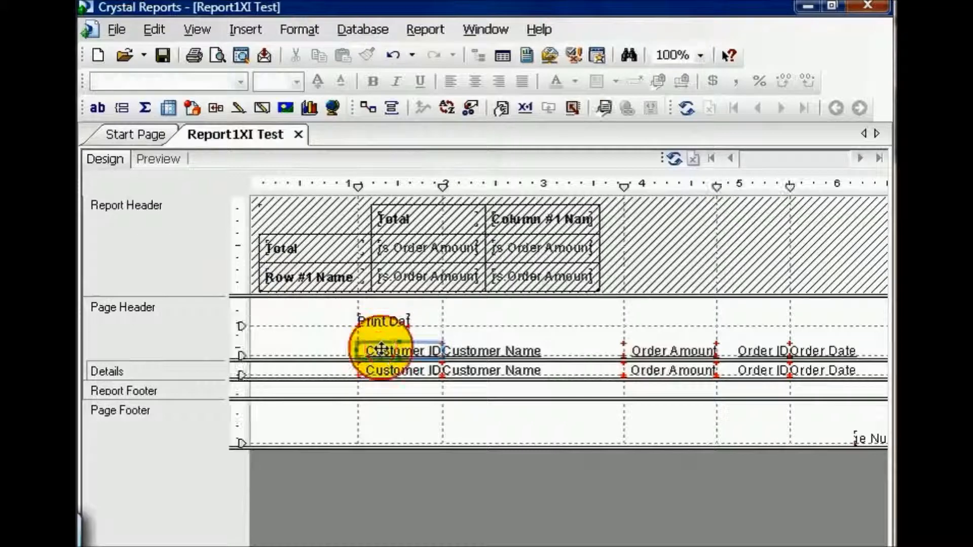
pyautogui.rightClick(381, 349)
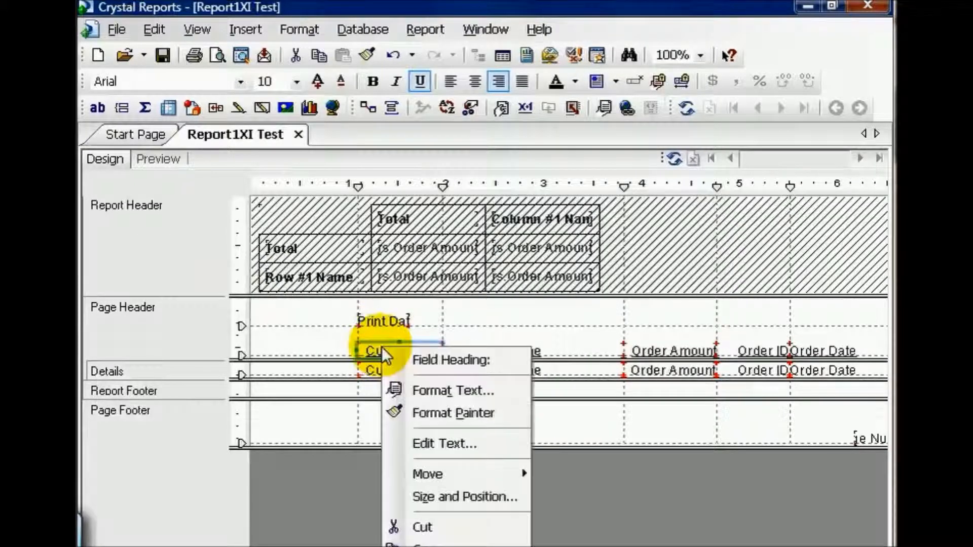
pyautogui.click(416, 391)
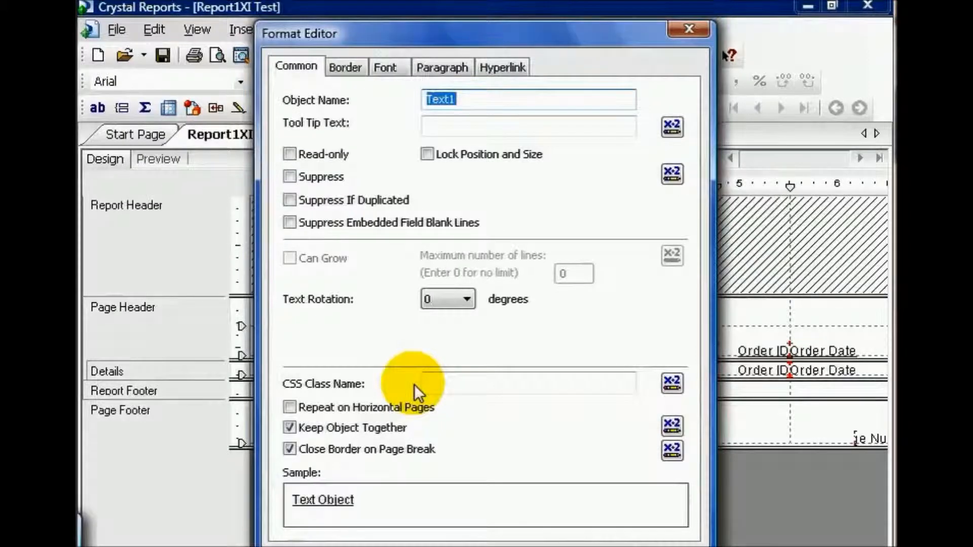
pyautogui.click(345, 67)
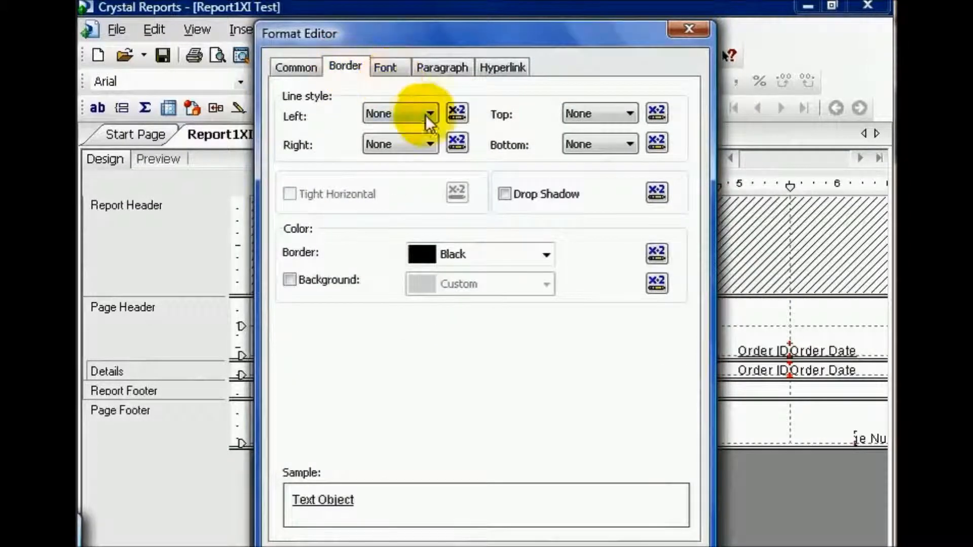
pyautogui.click(399, 69)
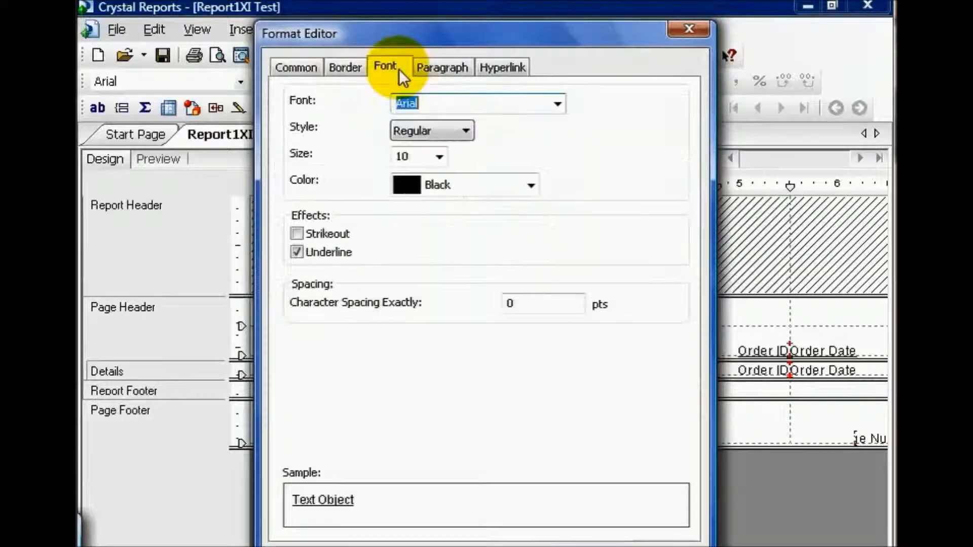
pyautogui.click(466, 131)
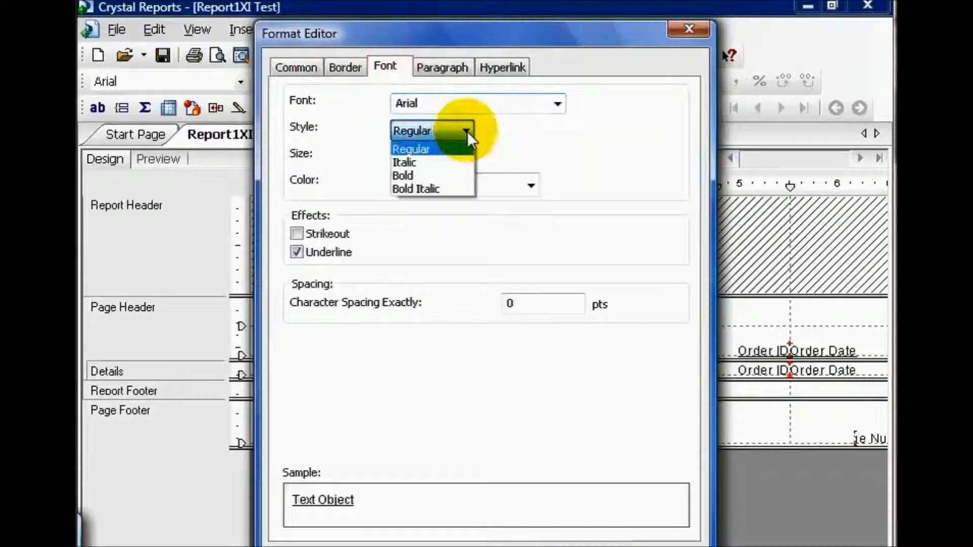
pyautogui.click(467, 131)
pyautogui.click(440, 157)
pyautogui.click(442, 157)
pyautogui.click(529, 186)
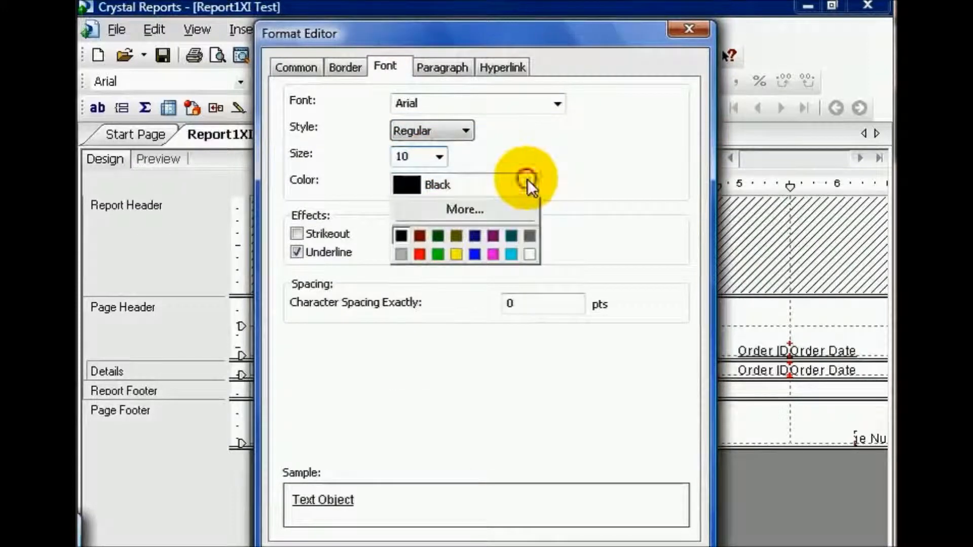
pyautogui.click(528, 183)
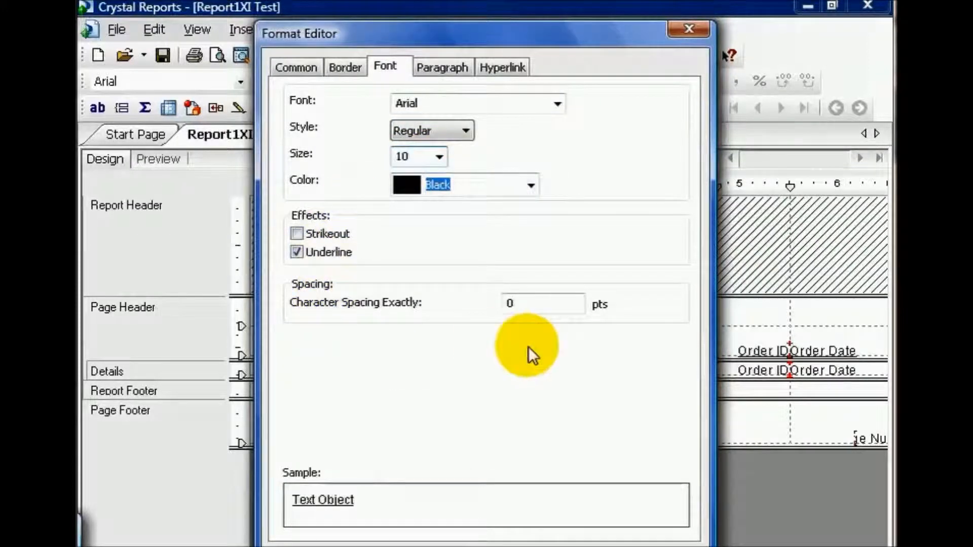
# - Review the heading's paragraph and hyperlink settings, return to its border settings and close the Format Editor
pyautogui.click(439, 66)
pyautogui.click(504, 66)
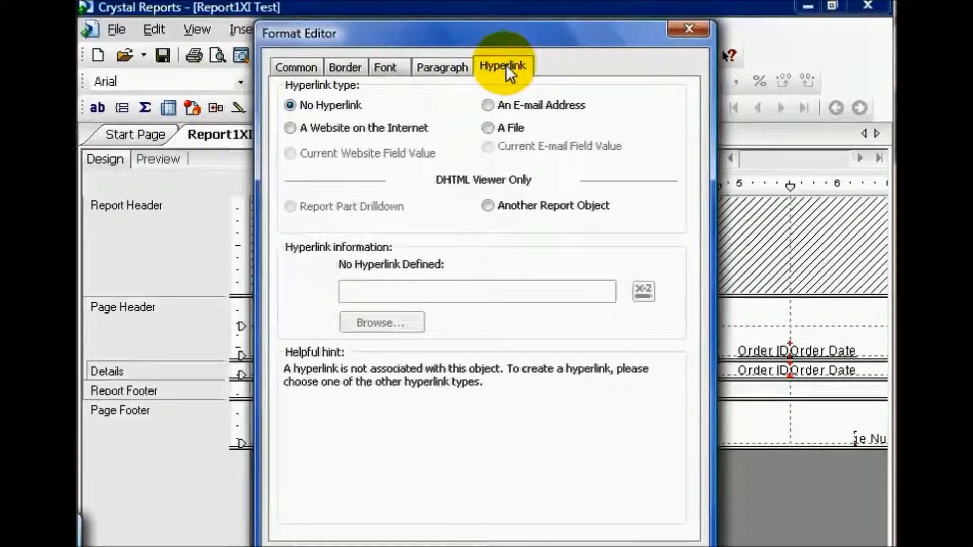
pyautogui.click(439, 66)
pyautogui.click(388, 66)
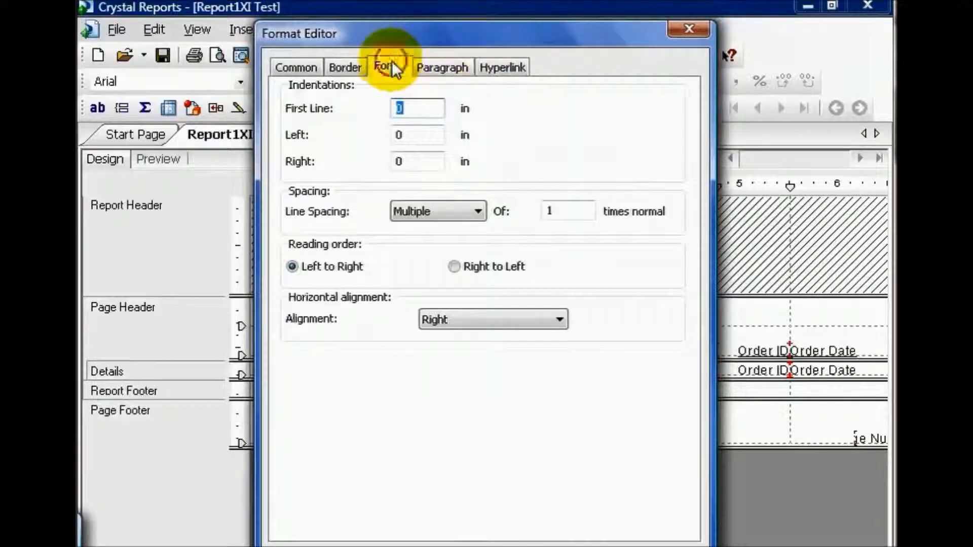
pyautogui.click(344, 65)
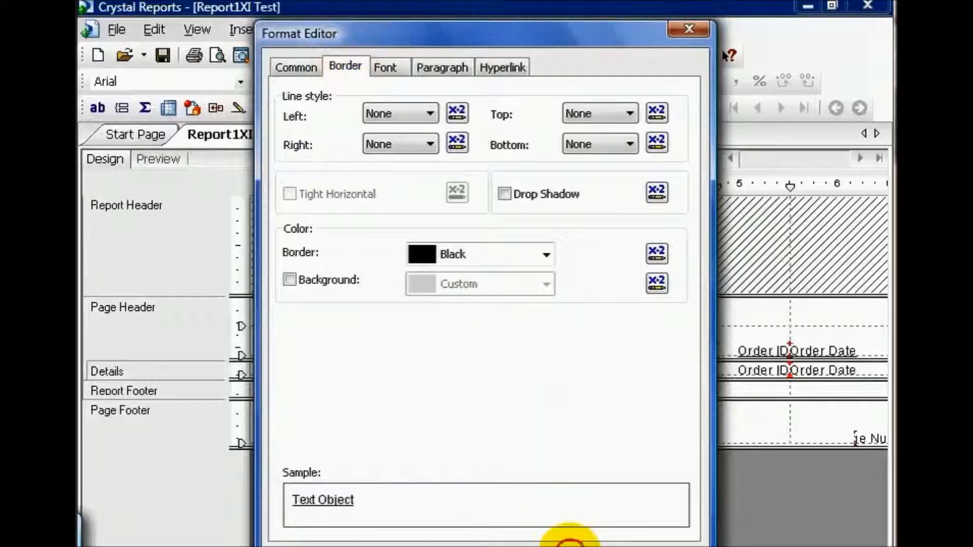
pyautogui.click(570, 541)
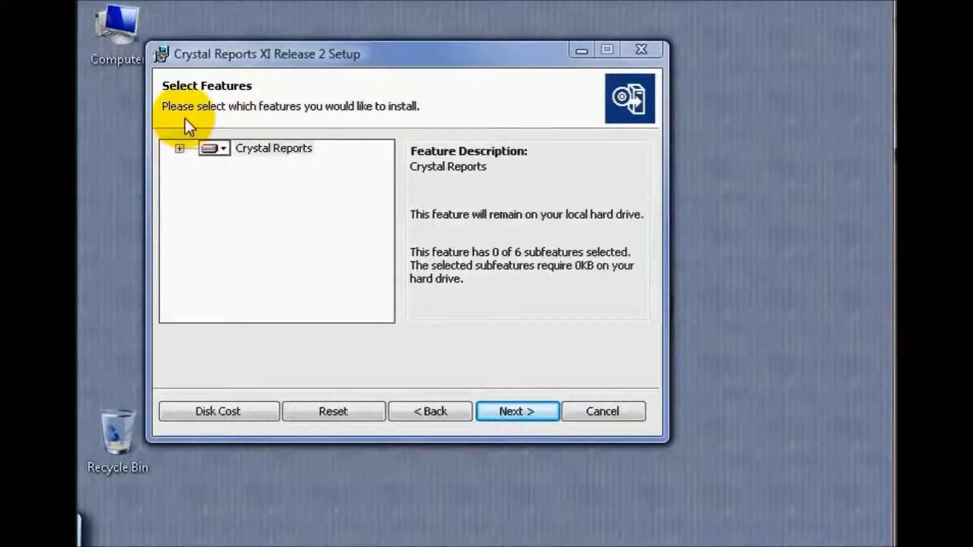
# - In the Crystal Reports XI Release 2 Setup, expand the Crystal Reports and Data Access features and look through the data access drivers
pyautogui.click(179, 149)
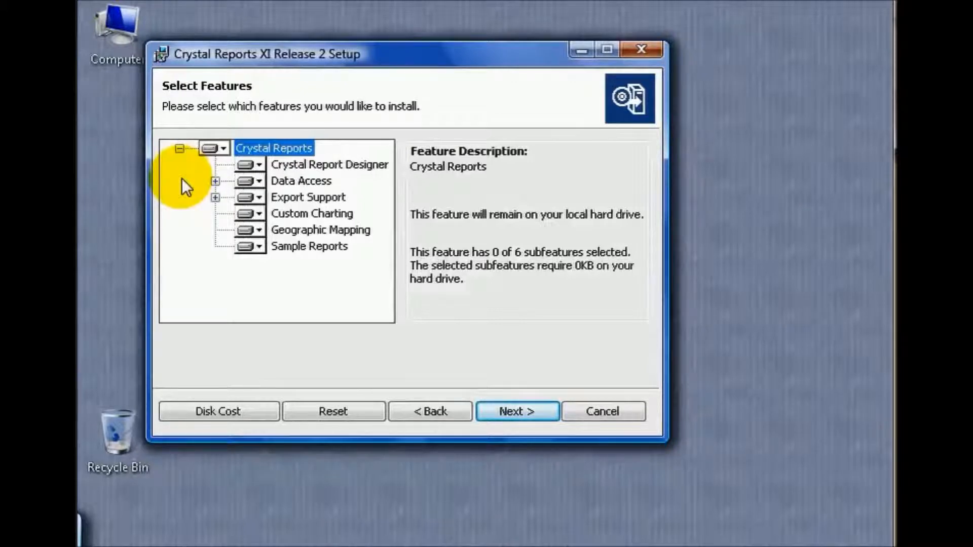
pyautogui.click(216, 181)
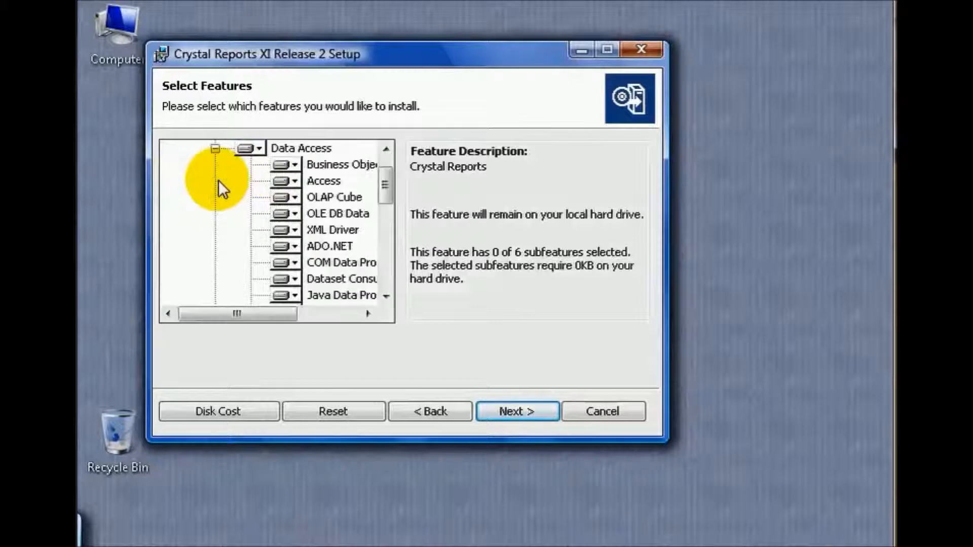
pyautogui.moveTo(263, 308); pyautogui.dragTo(308, 312)
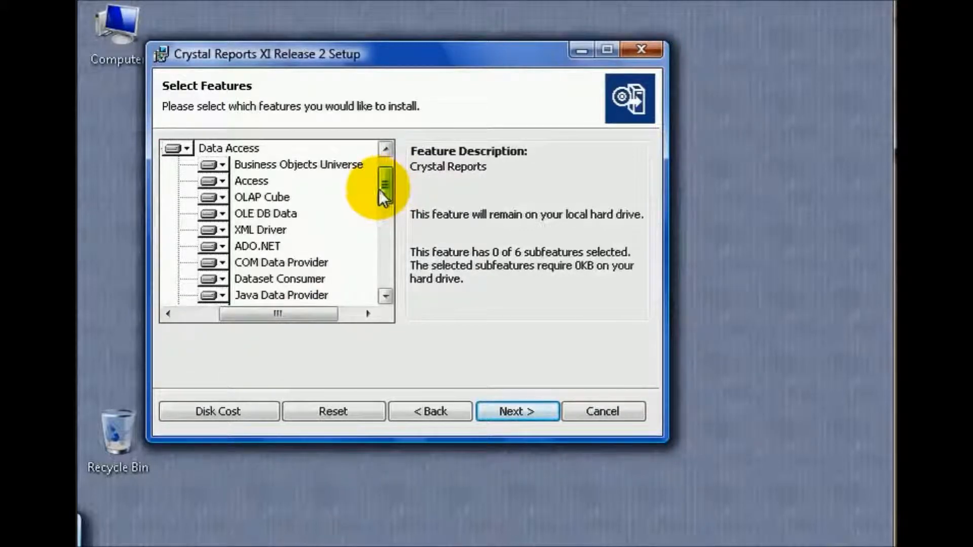
pyautogui.moveTo(385, 185); pyautogui.dragTo(385, 190)
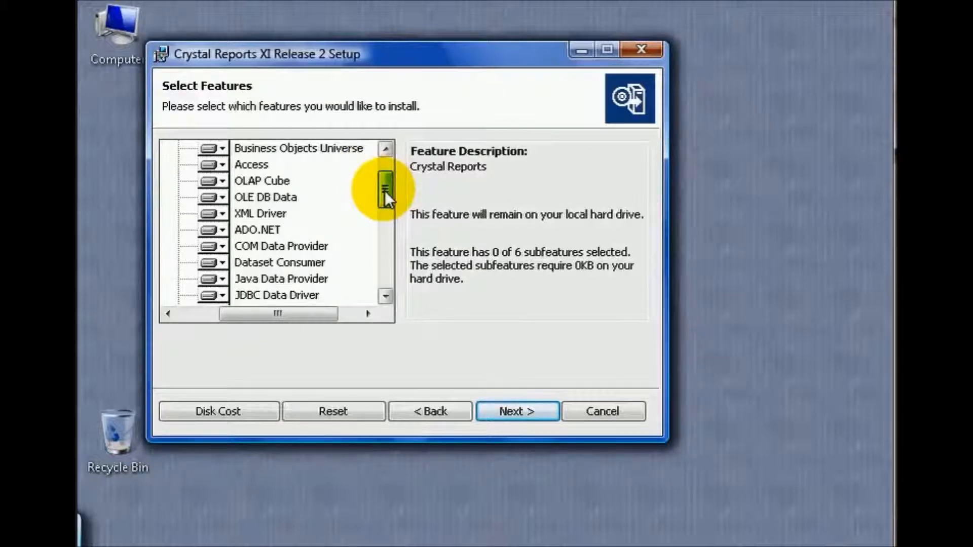
pyautogui.moveTo(385, 192); pyautogui.dragTo(372, 256)
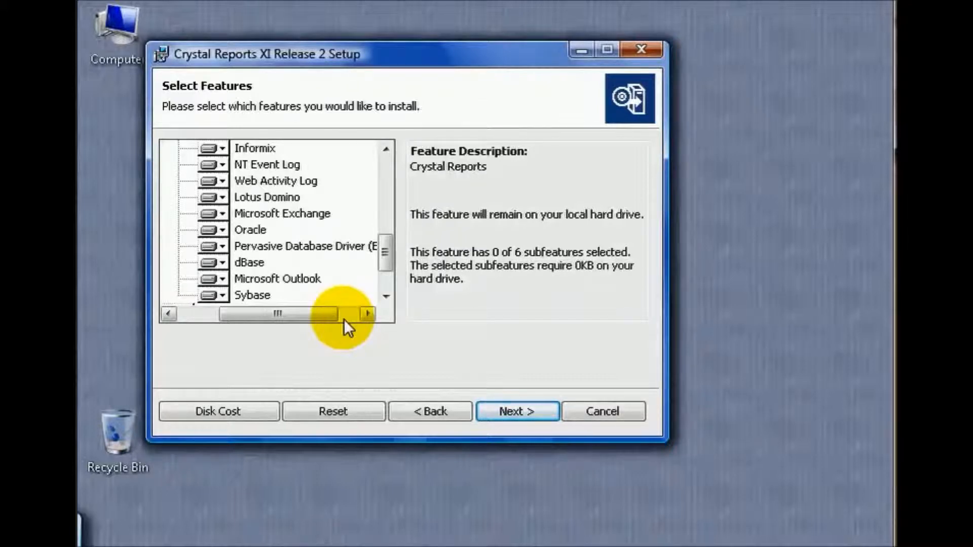
pyautogui.moveTo(384, 252); pyautogui.dragTo(384, 204)
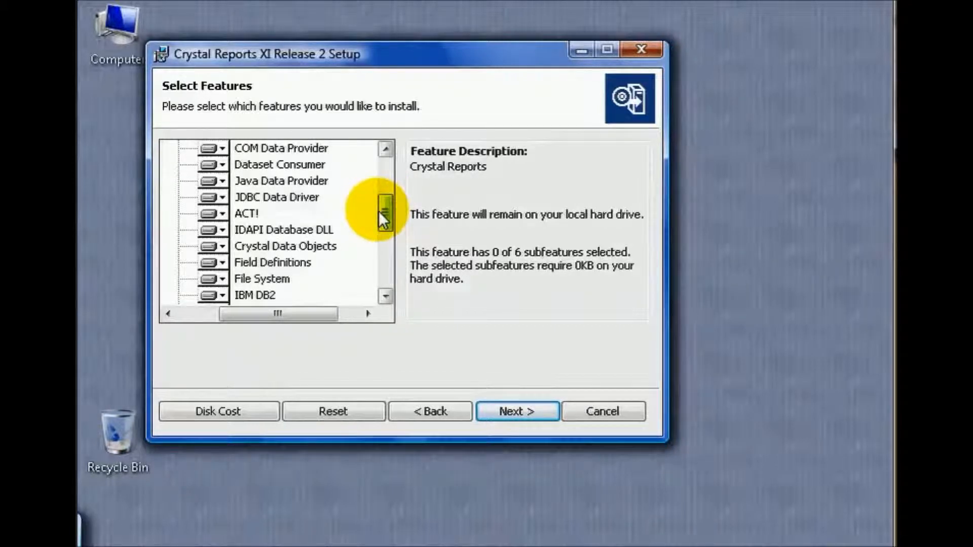
# - Read the feature descriptions of the File System, Microsoft Outlook, Field Definitions and Crystal Data Objects data drivers
pyautogui.click(287, 280)
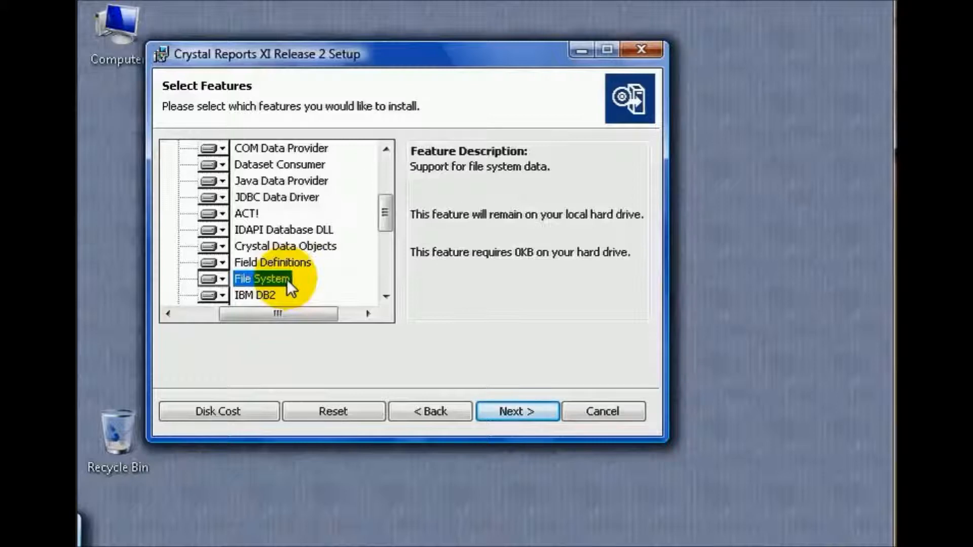
pyautogui.scroll(-3, 287, 279)
pyautogui.click(295, 262)
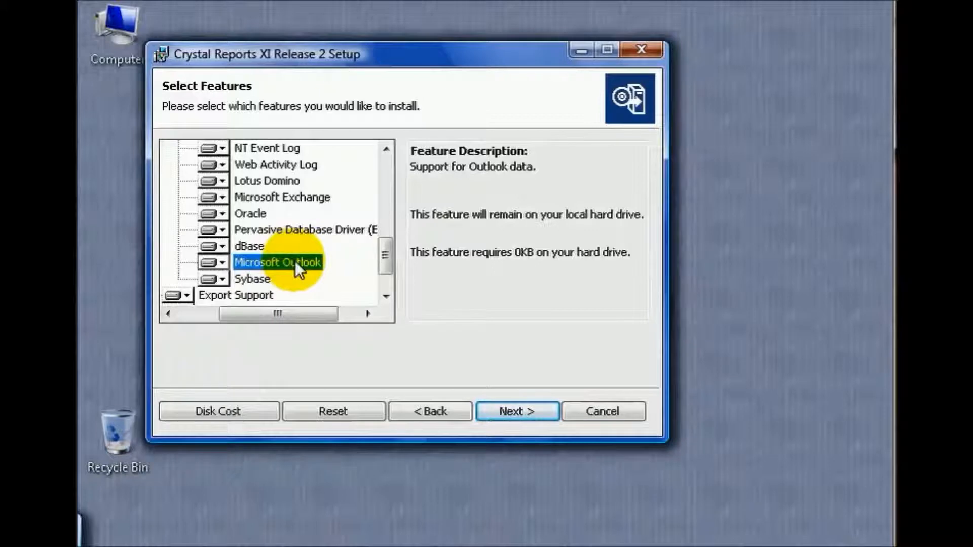
pyautogui.moveTo(388, 251); pyautogui.dragTo(384, 216)
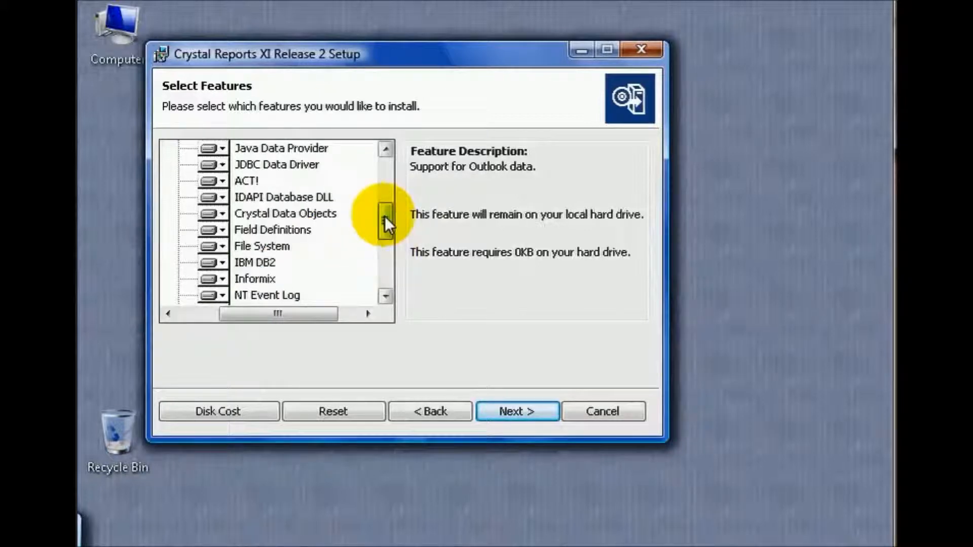
pyautogui.click(291, 227)
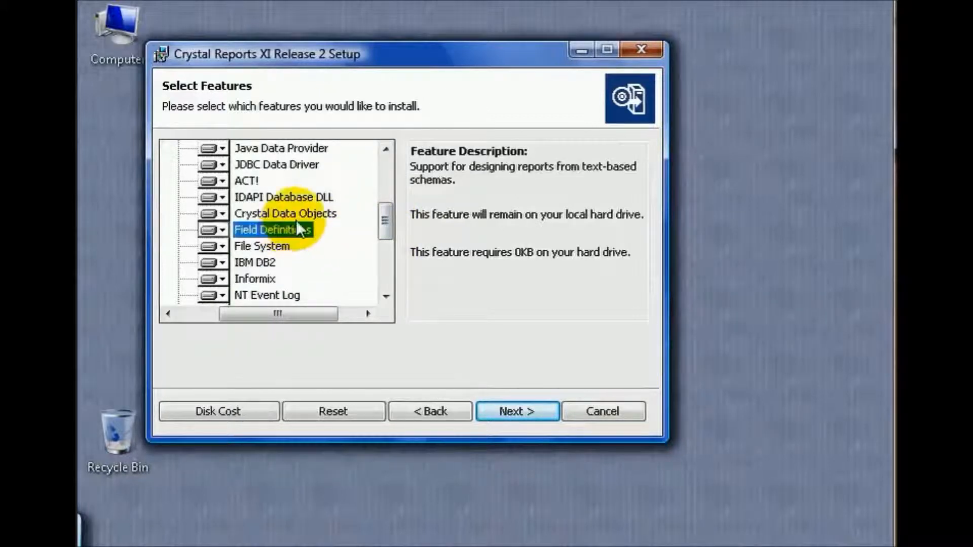
pyautogui.click(299, 212)
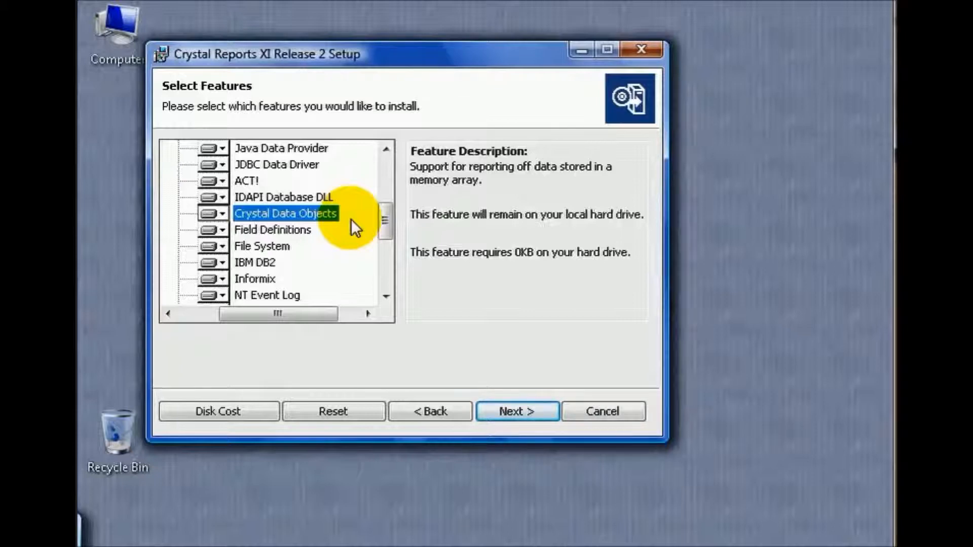
# - Review the remaining features, read the Export Support description and return to the start of the feature list
pyautogui.moveTo(391, 217); pyautogui.dragTo(387, 198)
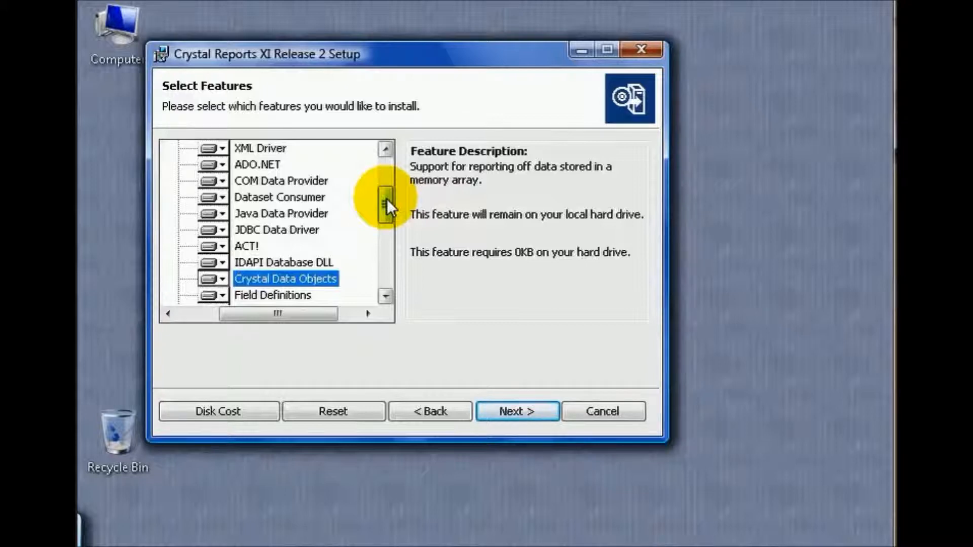
pyautogui.moveTo(387, 203); pyautogui.dragTo(387, 268)
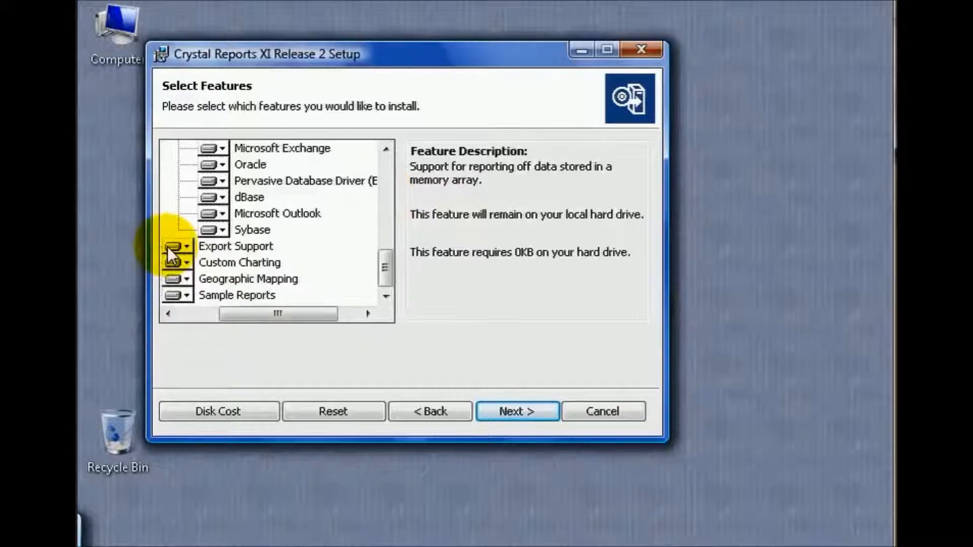
pyautogui.click(219, 248)
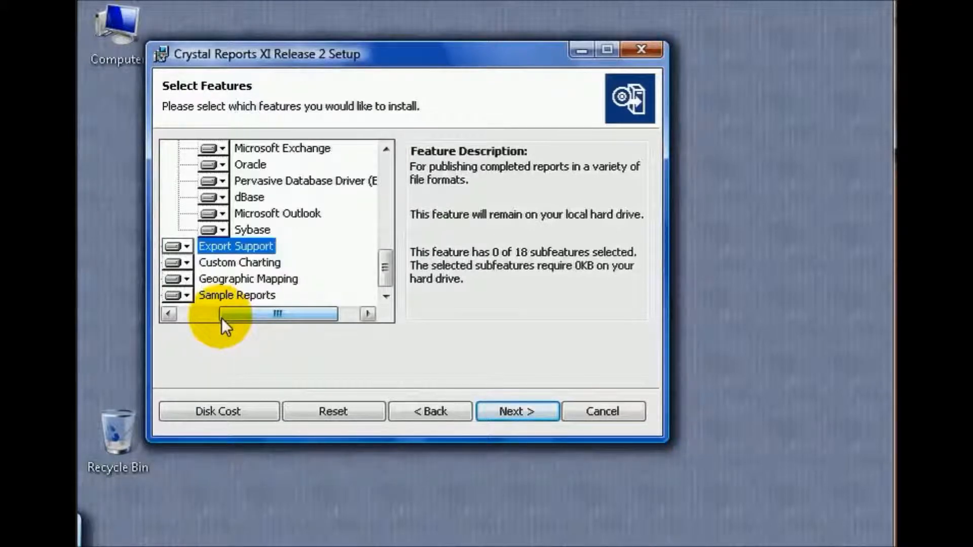
pyautogui.moveTo(385, 267); pyautogui.dragTo(378, 174)
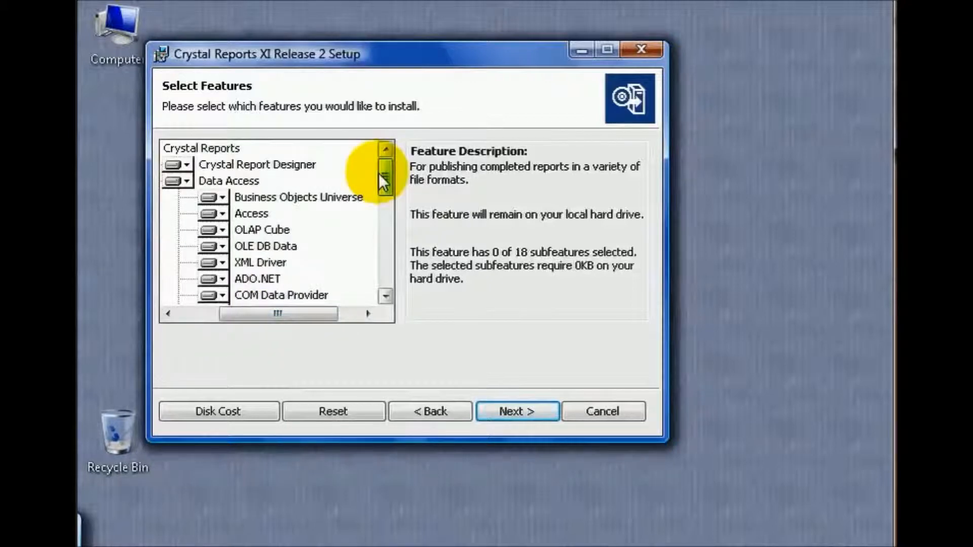